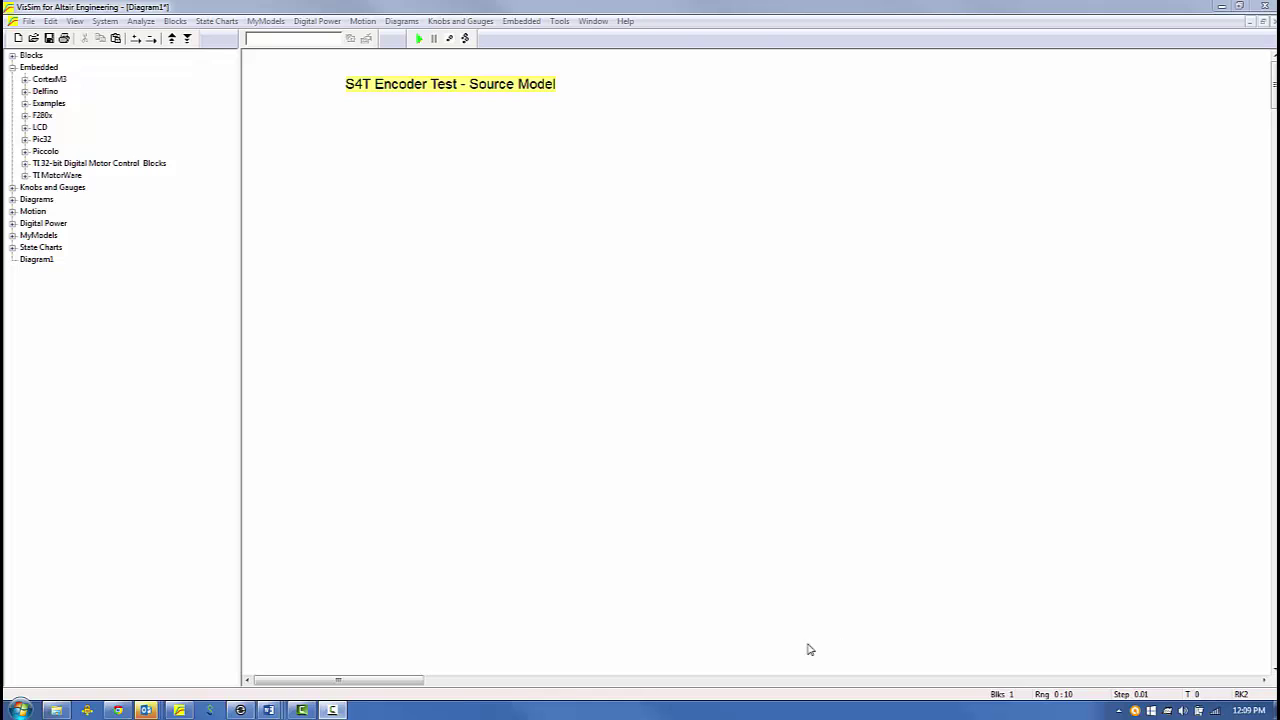
Step: Drag an F28x Config block from the F280x library onto the diagram
left_click(25, 116)
left_click(72, 132)
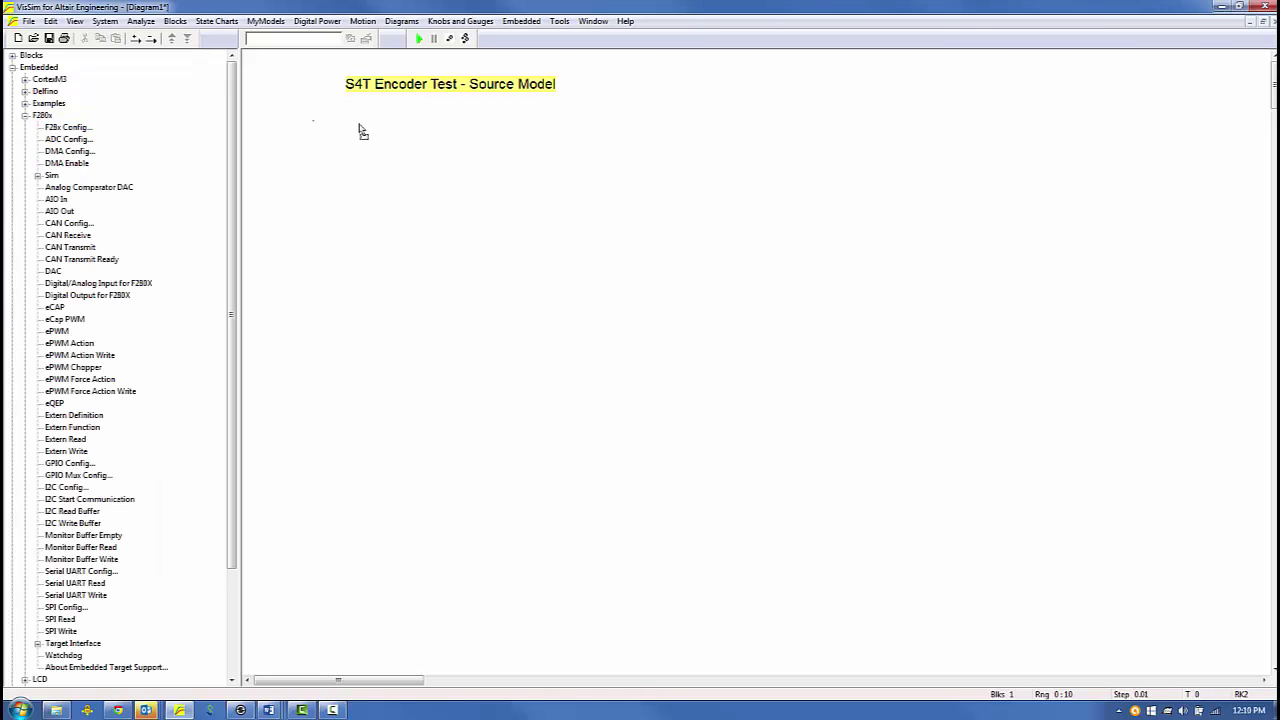
left_click_drag(380, 130, 404, 122)
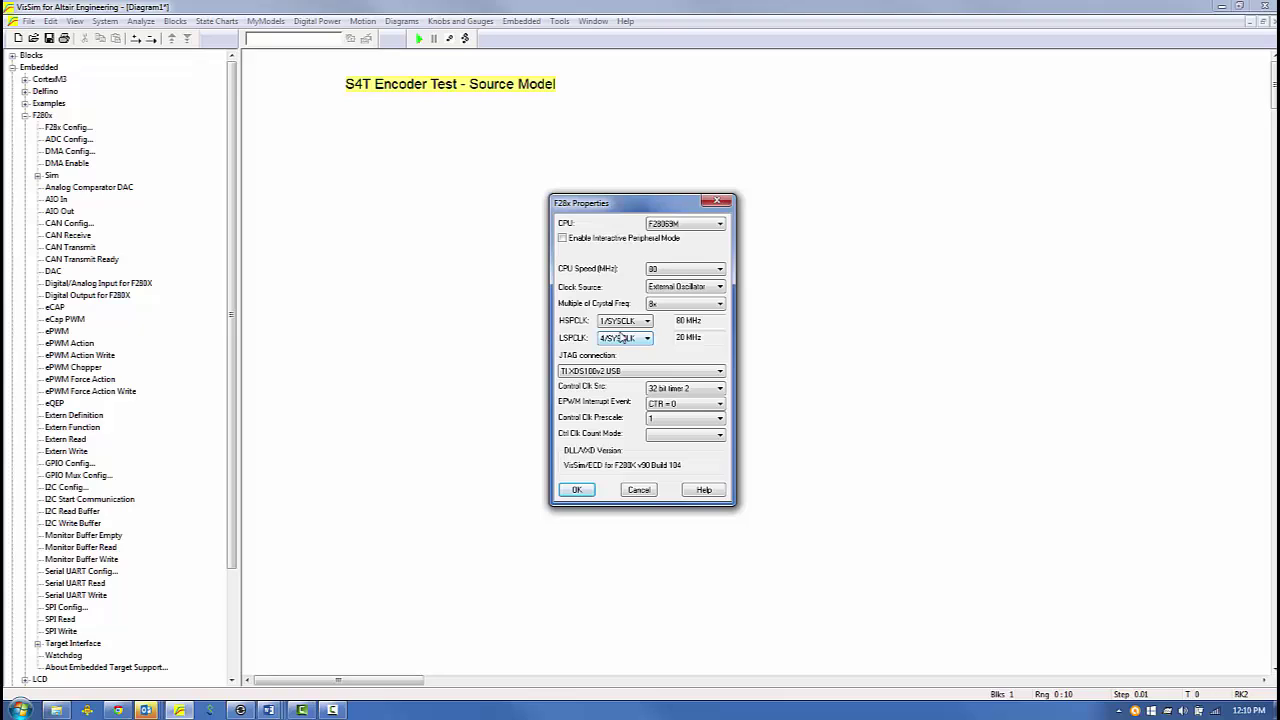
Step: Set the clock source to Internal Oscillator 1, then place an eQEP1 block below the config block
left_click(662, 287)
left_click(676, 310)
left_click(566, 375)
left_click(577, 489)
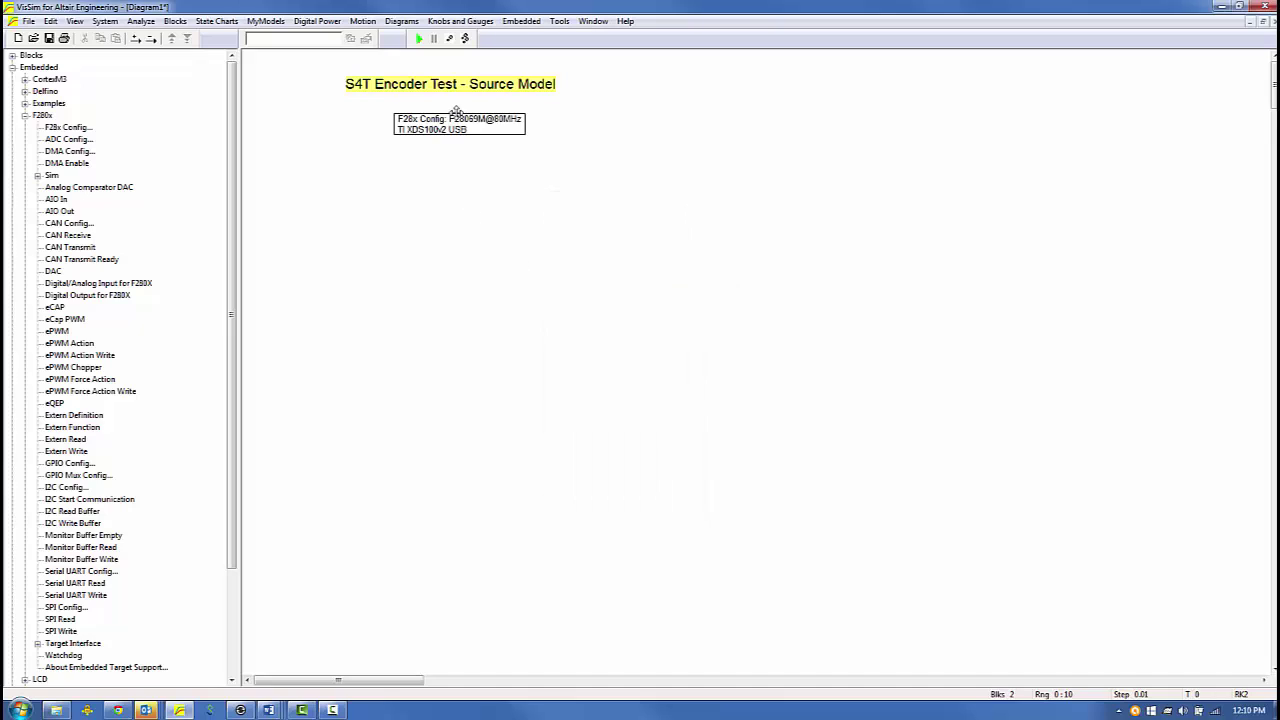
left_click_drag(459, 121, 451, 110)
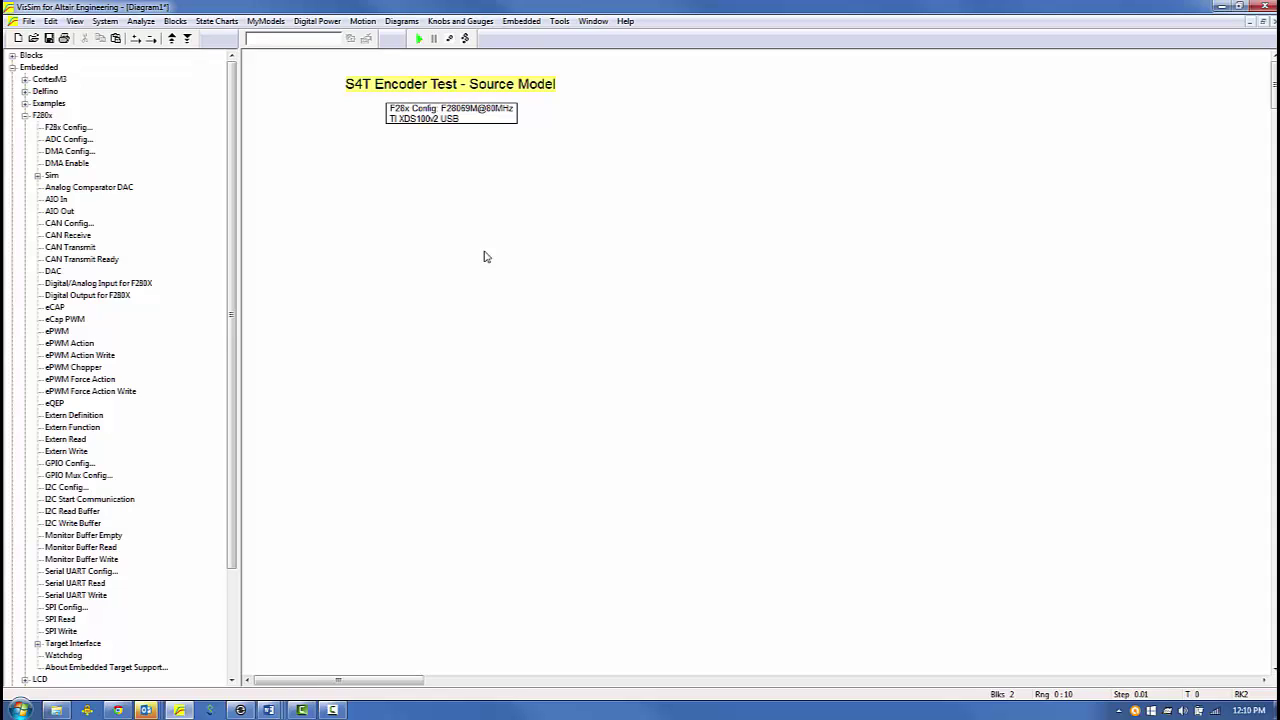
left_click_drag(54, 404, 389, 160)
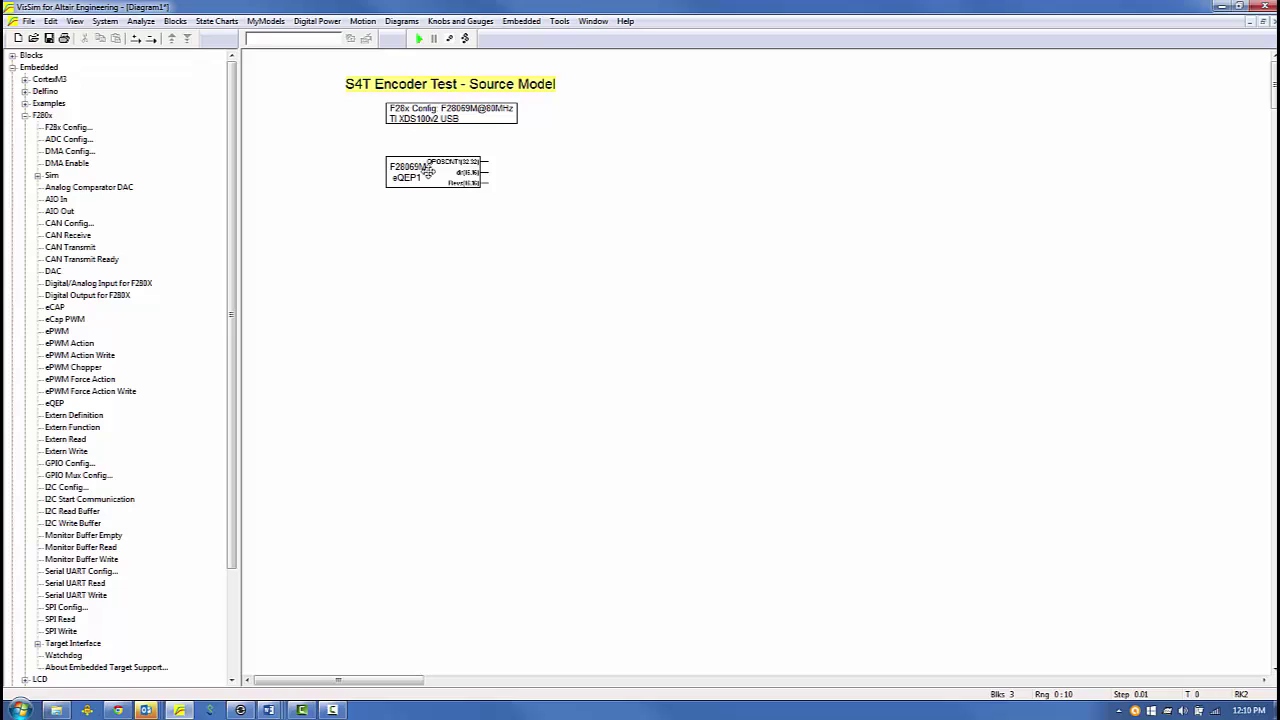
double_click(432, 180)
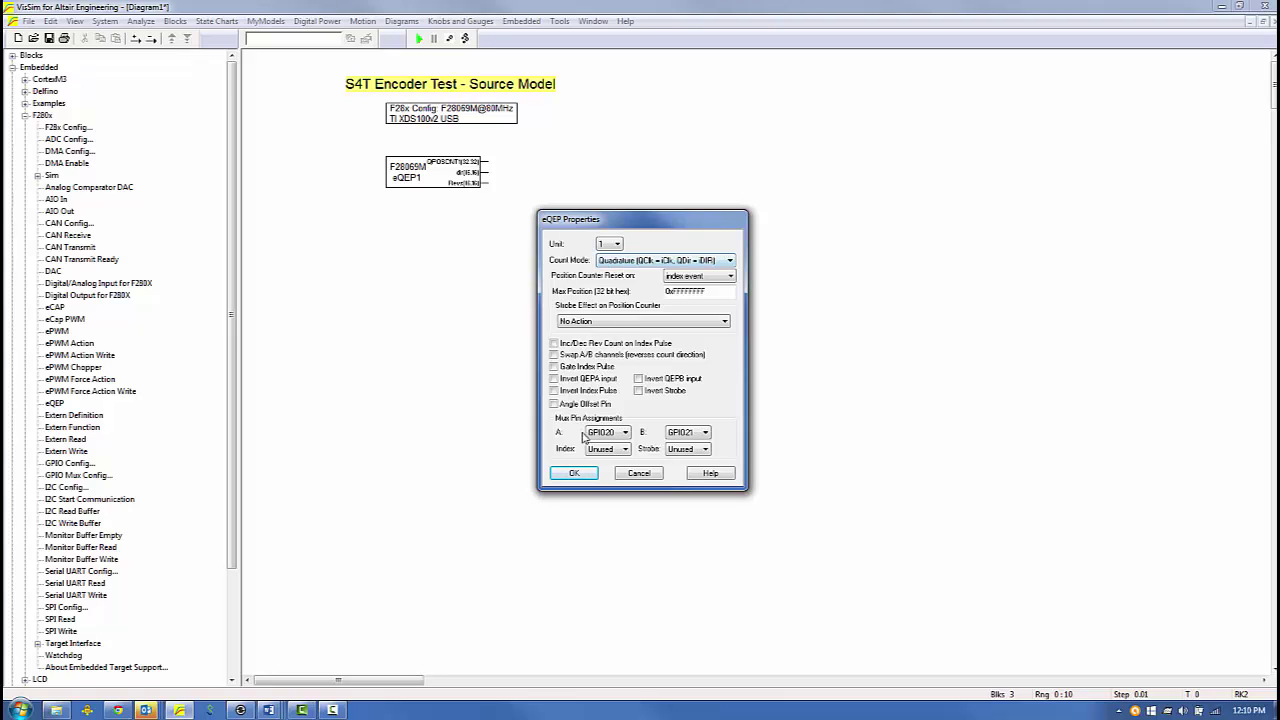
left_click(576, 473)
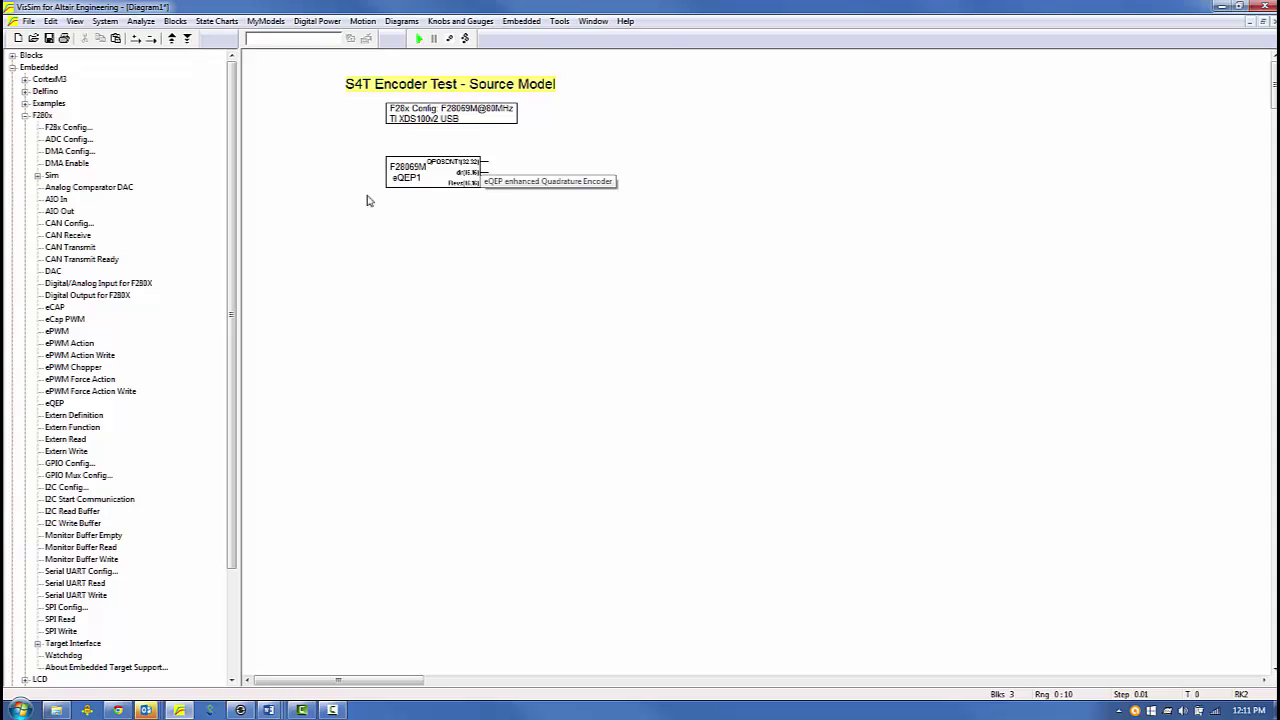
Step: Place a Fixed Point gain block to the right of the eQEP block
left_click(24, 115)
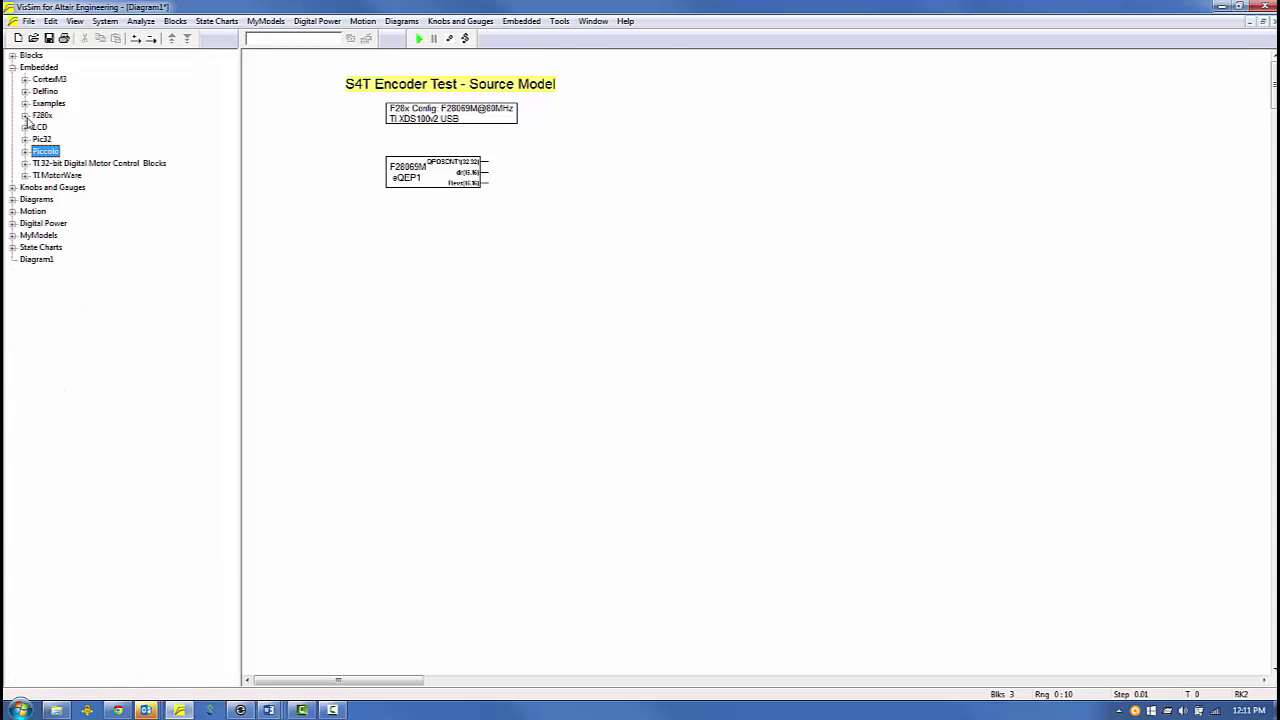
left_click(11, 55)
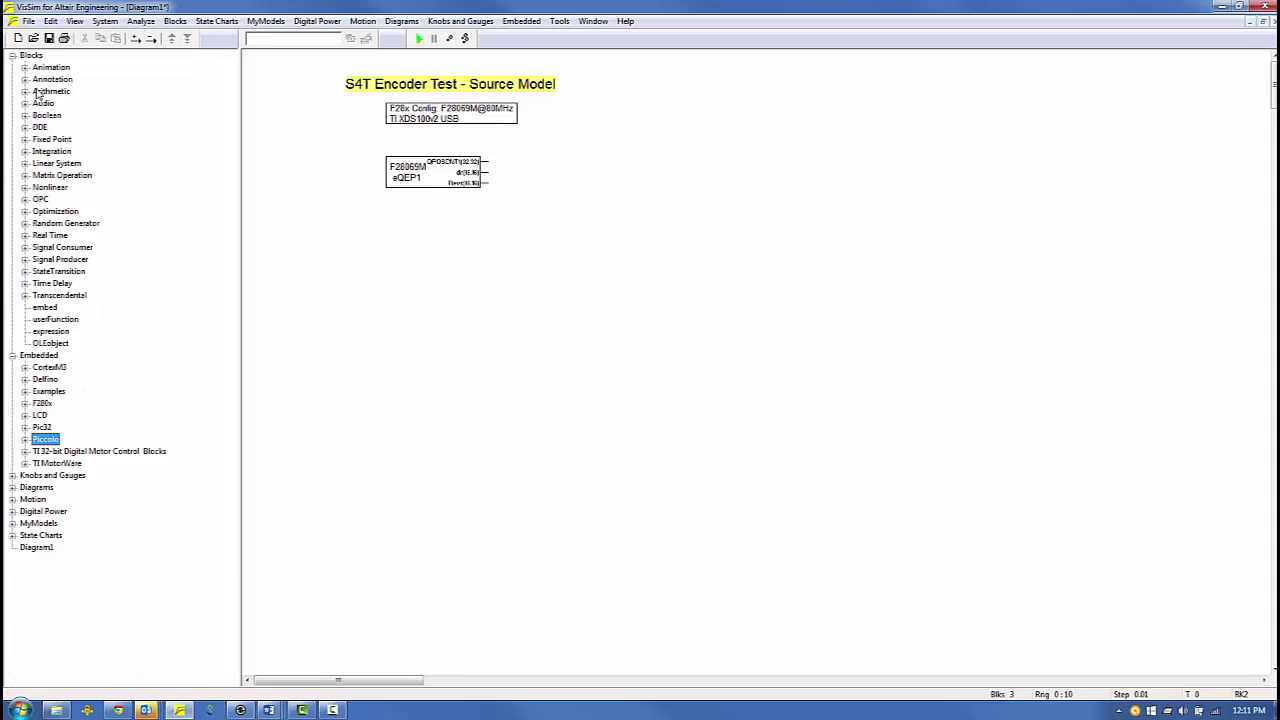
double_click(50, 140)
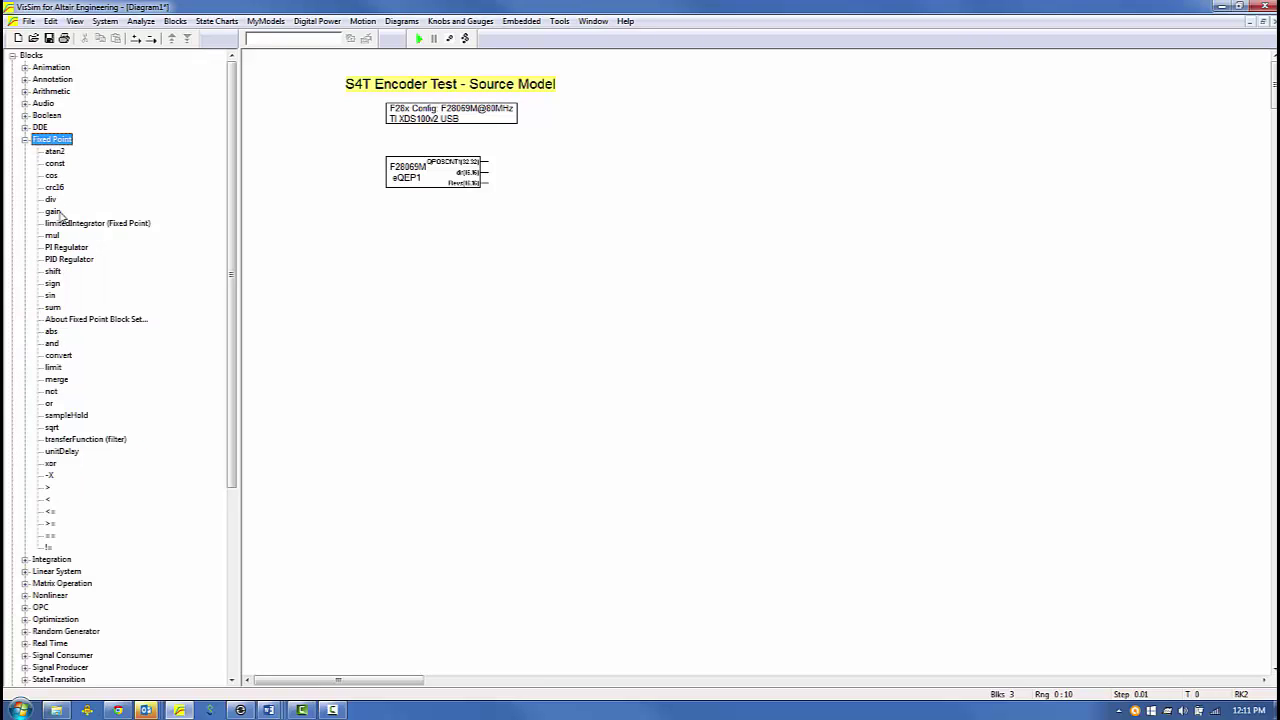
left_click_drag(58, 212, 537, 177)
Step: Set the gain block to 360/1024 with radix point 10
double_click(566, 180)
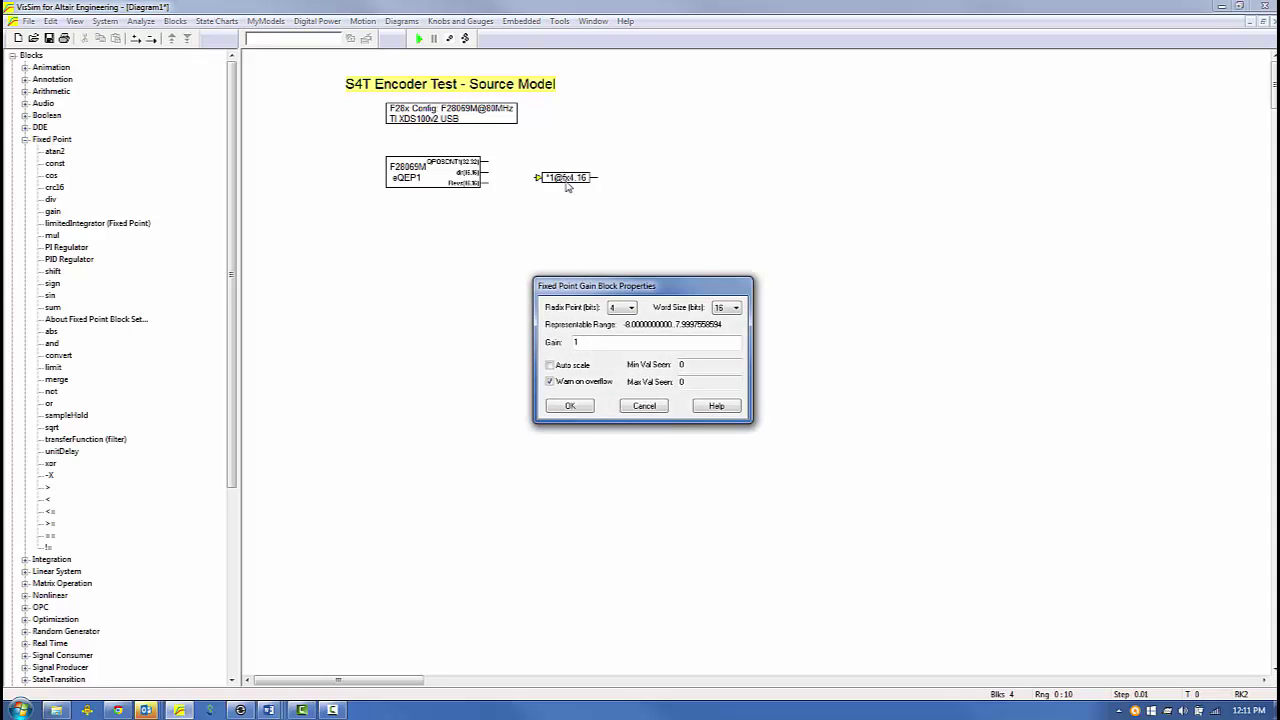
double_click(576, 342)
type("360/1024")
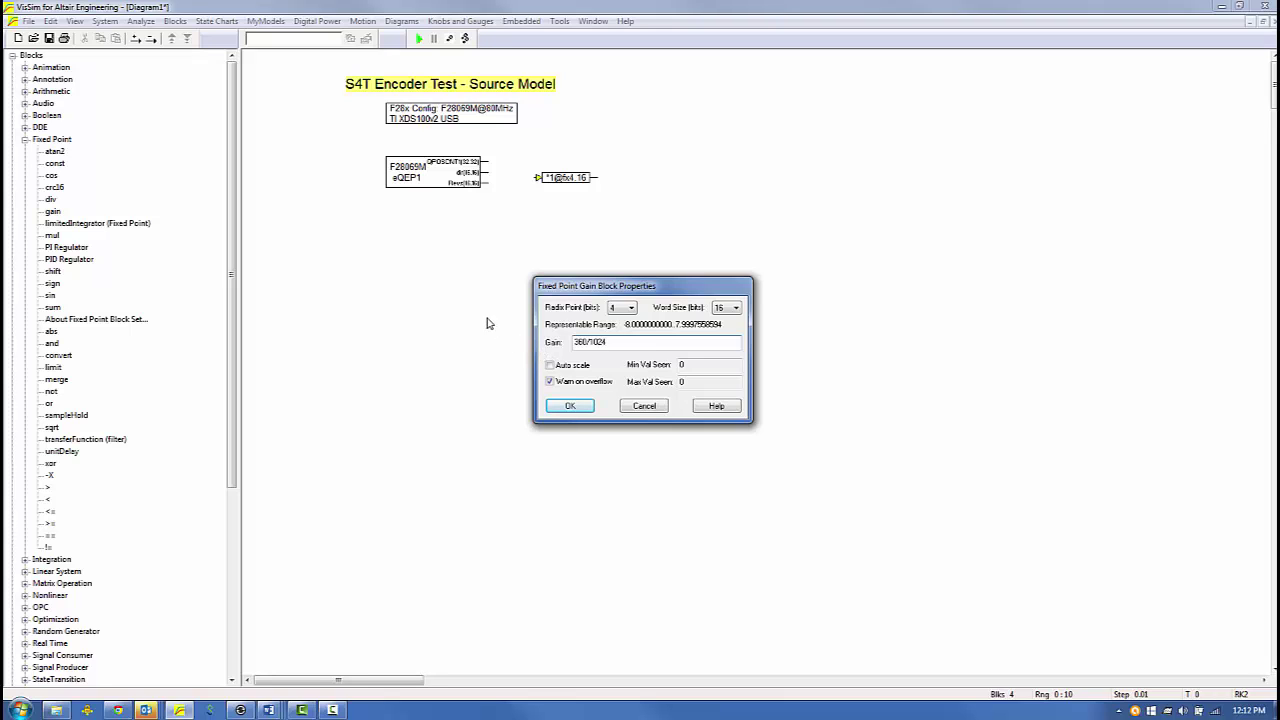
left_click(631, 308)
left_click(614, 406)
left_click(571, 407)
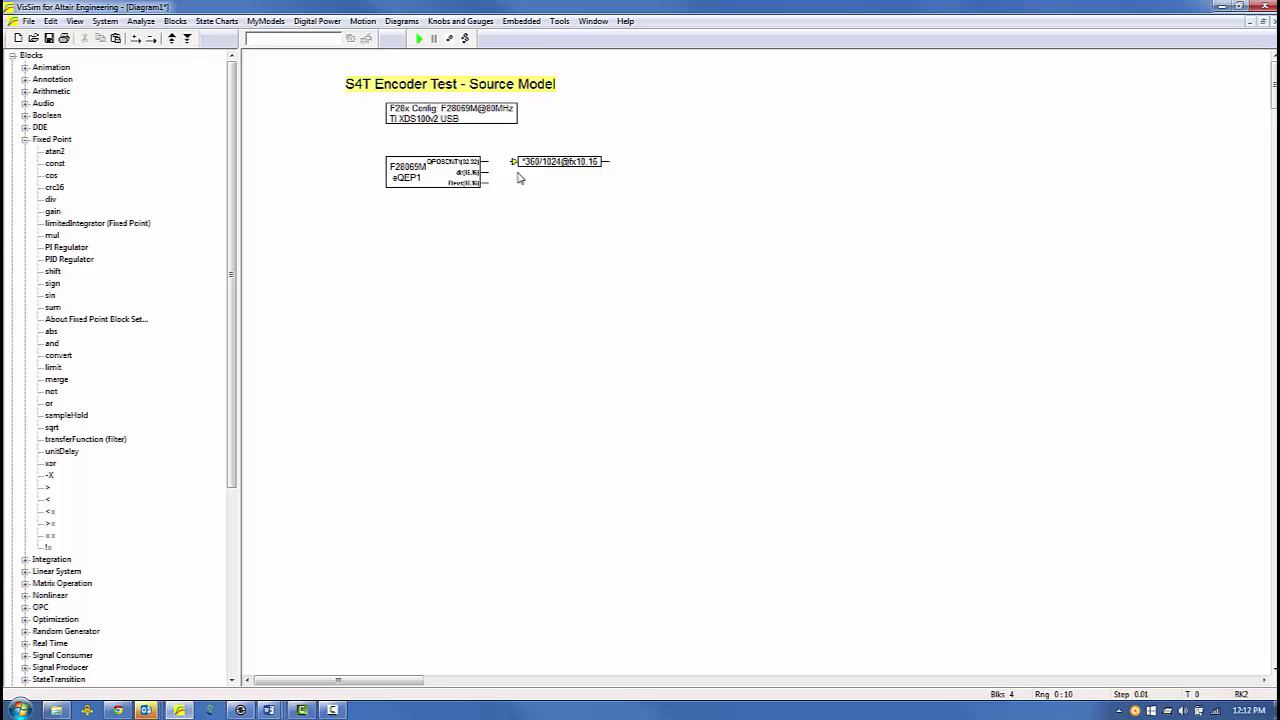
Step: Wire QPOSCNT into the gain and group both blocks into a compound block named 'S4T Encoder'
left_click_drag(513, 166, 486, 162)
left_click_drag(375, 152, 603, 227)
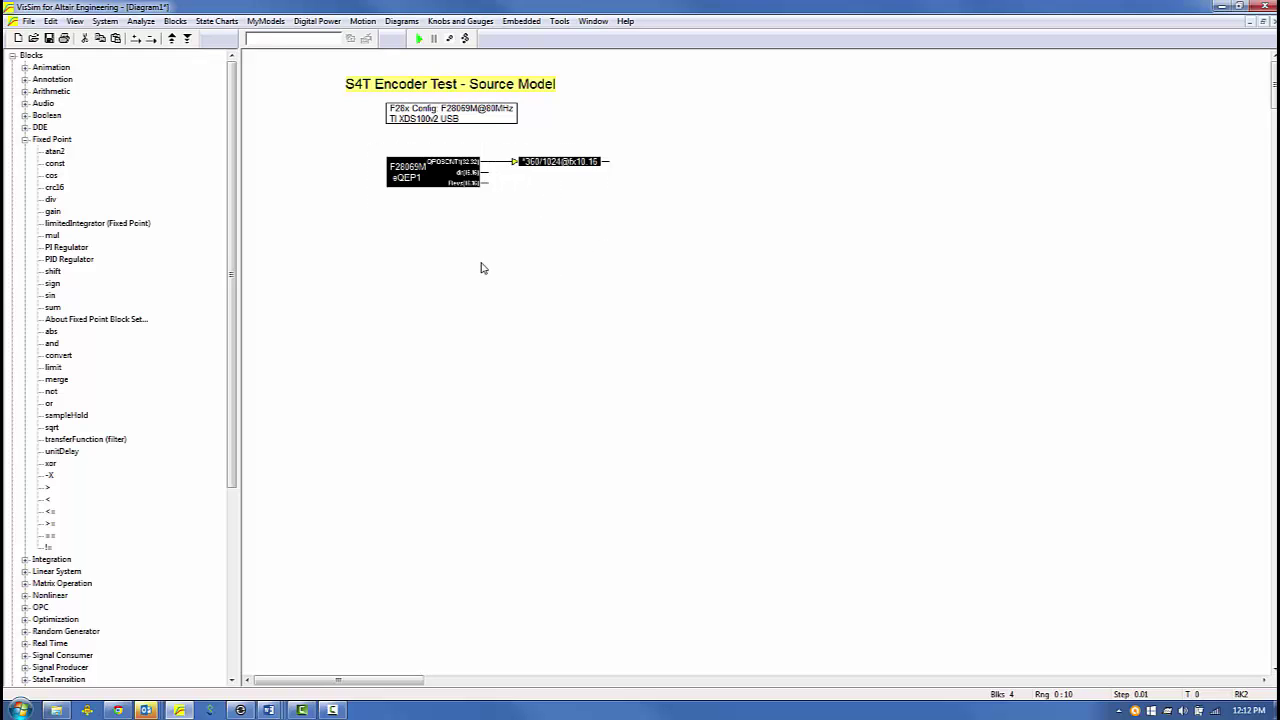
right_click(445, 185)
left_click(498, 350)
type("S4T Encoder")
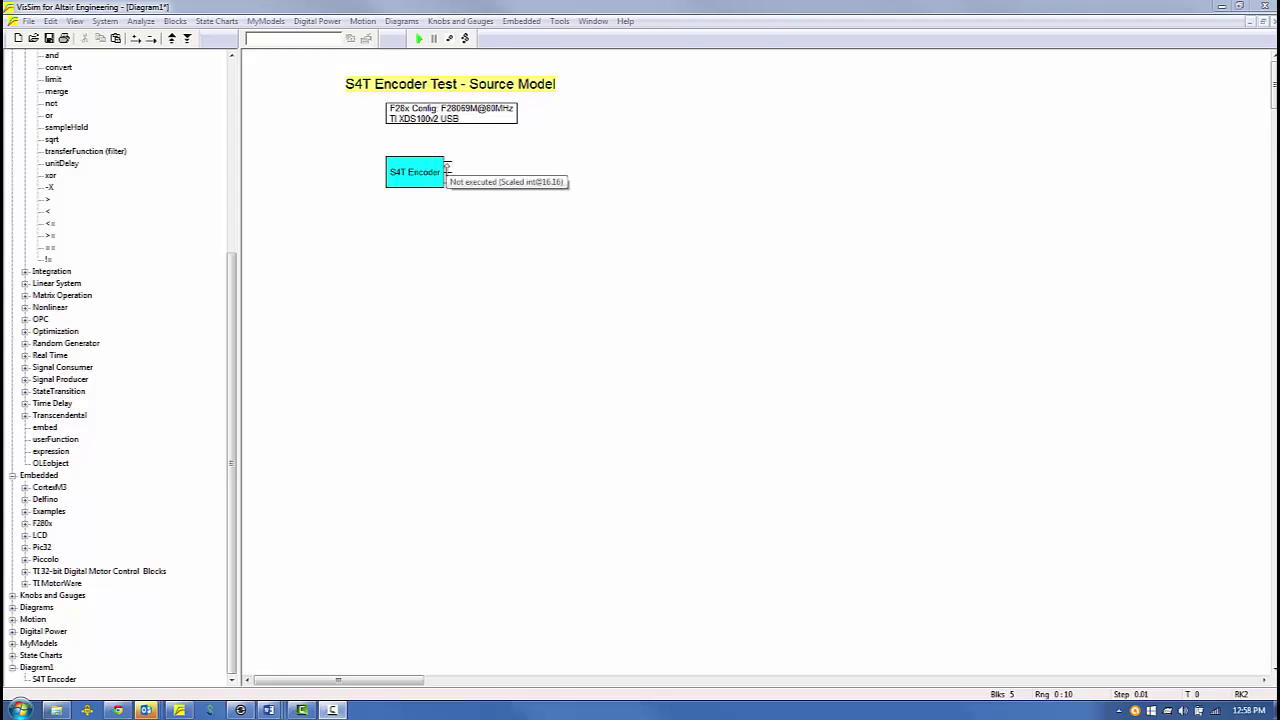
Step: Label the compound block's outputs Degrees and Direction
double_click(447, 171)
type("Deptees")
key("Return")
double_click(471, 174)
type("Direction")
key("Return")
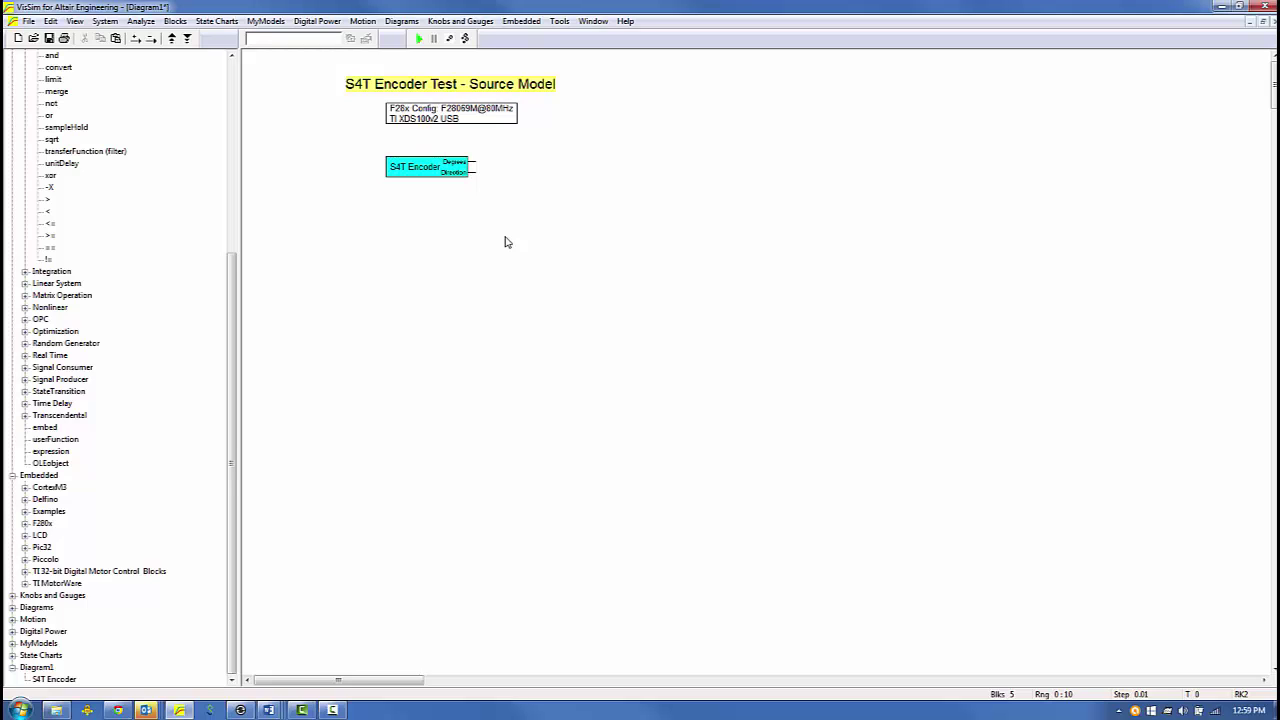
Step: Add two plot blocks fed by the Degrees and Direction outputs
left_click(175, 21)
mouse_move(212, 256)
left_click(313, 388)
left_click(512, 160)
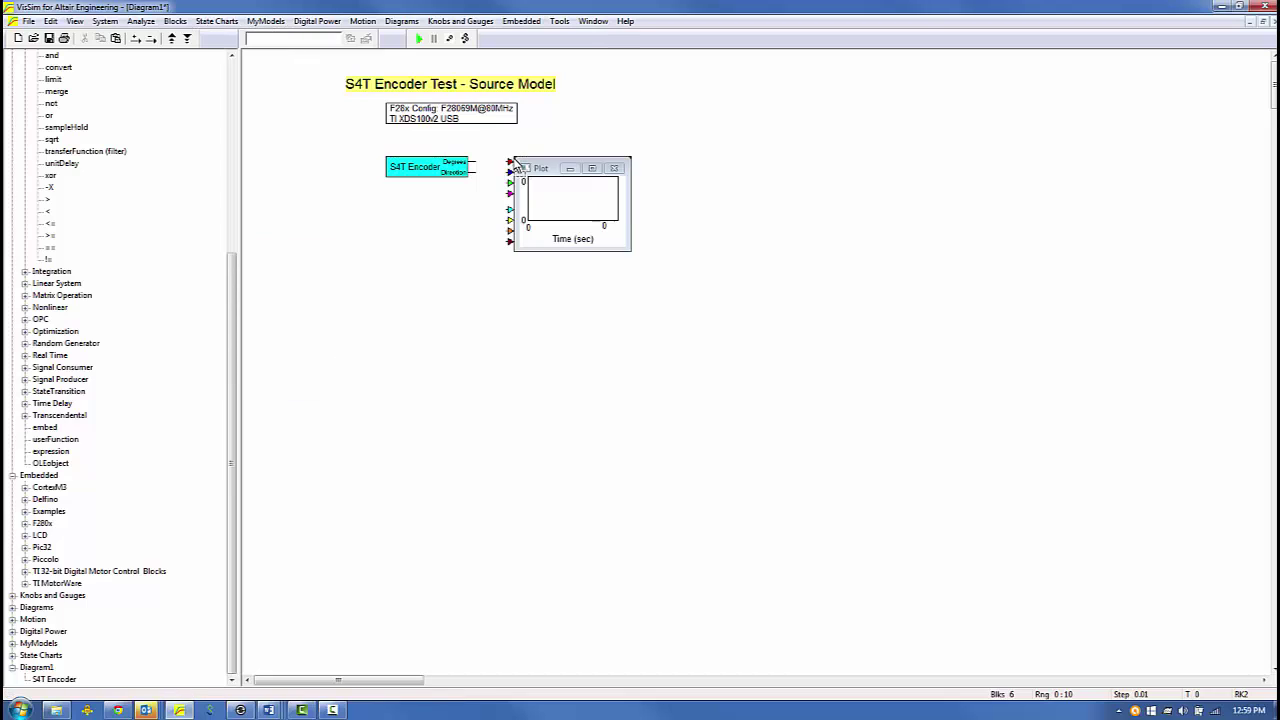
left_click_drag(543, 214, 470, 172)
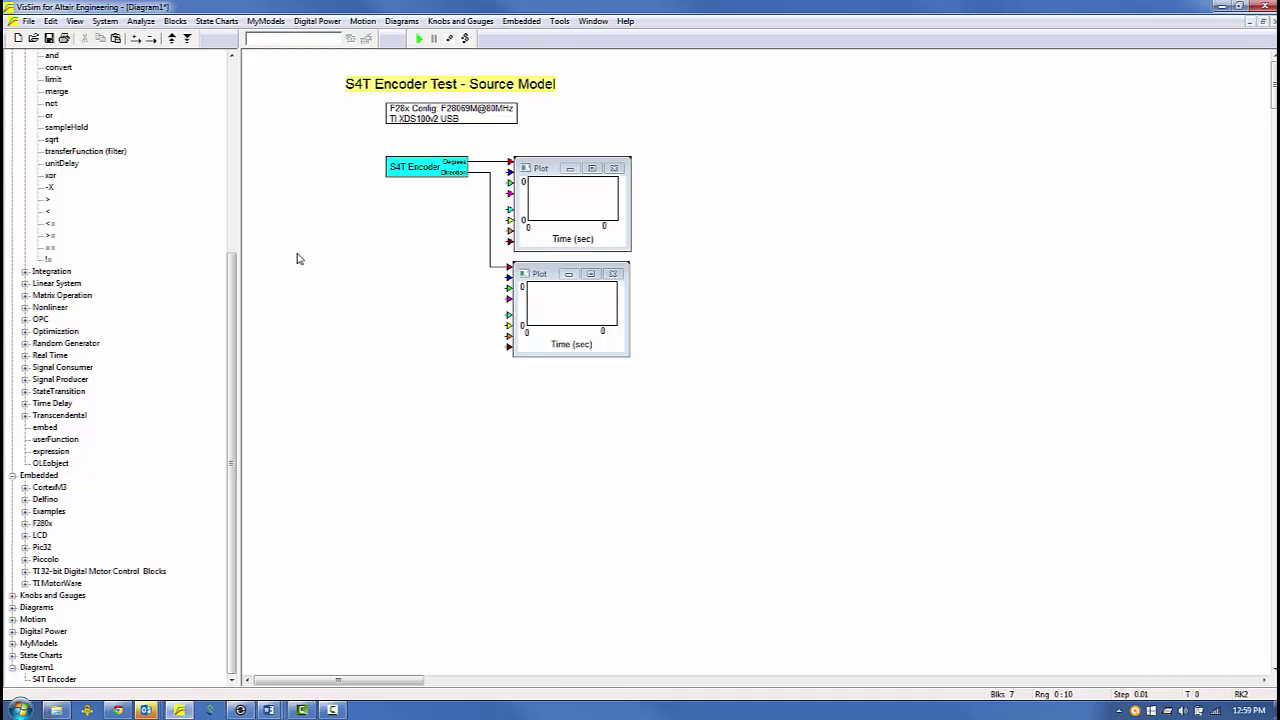
Step: Save the diagram as S4TEncoderExample.vsm
left_click(29, 21)
left_click(226, 187)
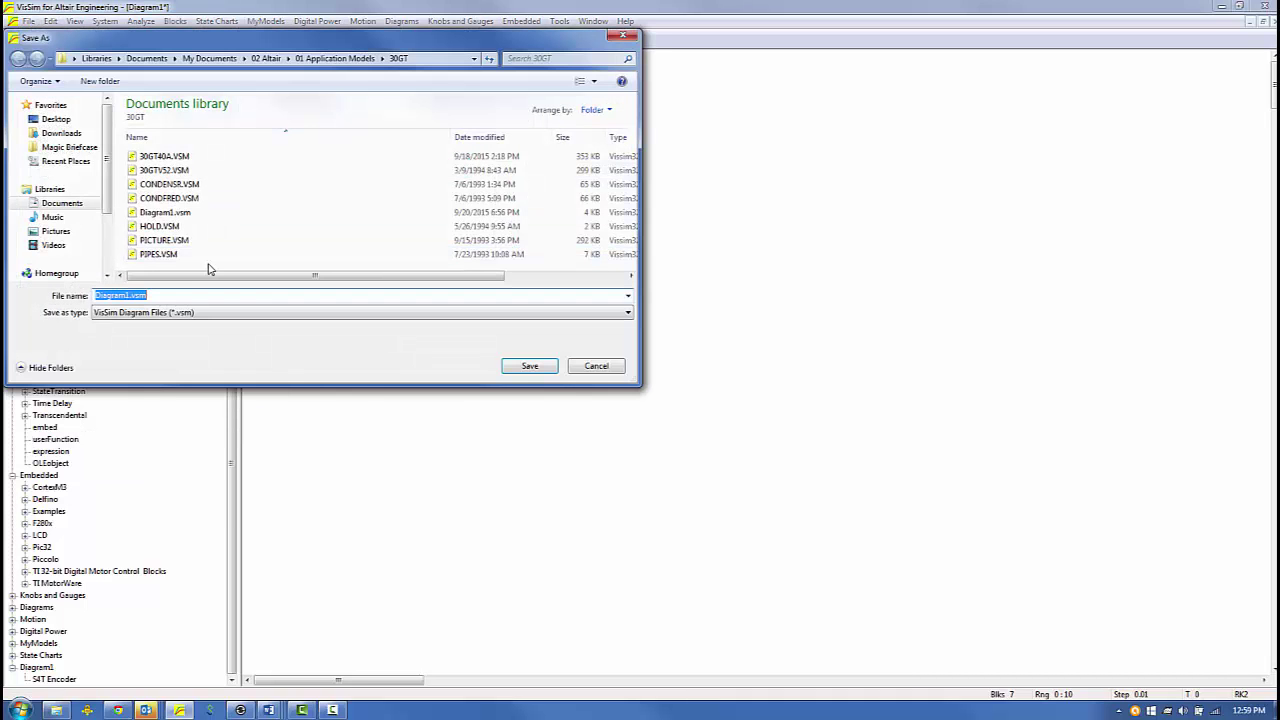
type("S4TEncoder1")
type("xample")
key("Return")
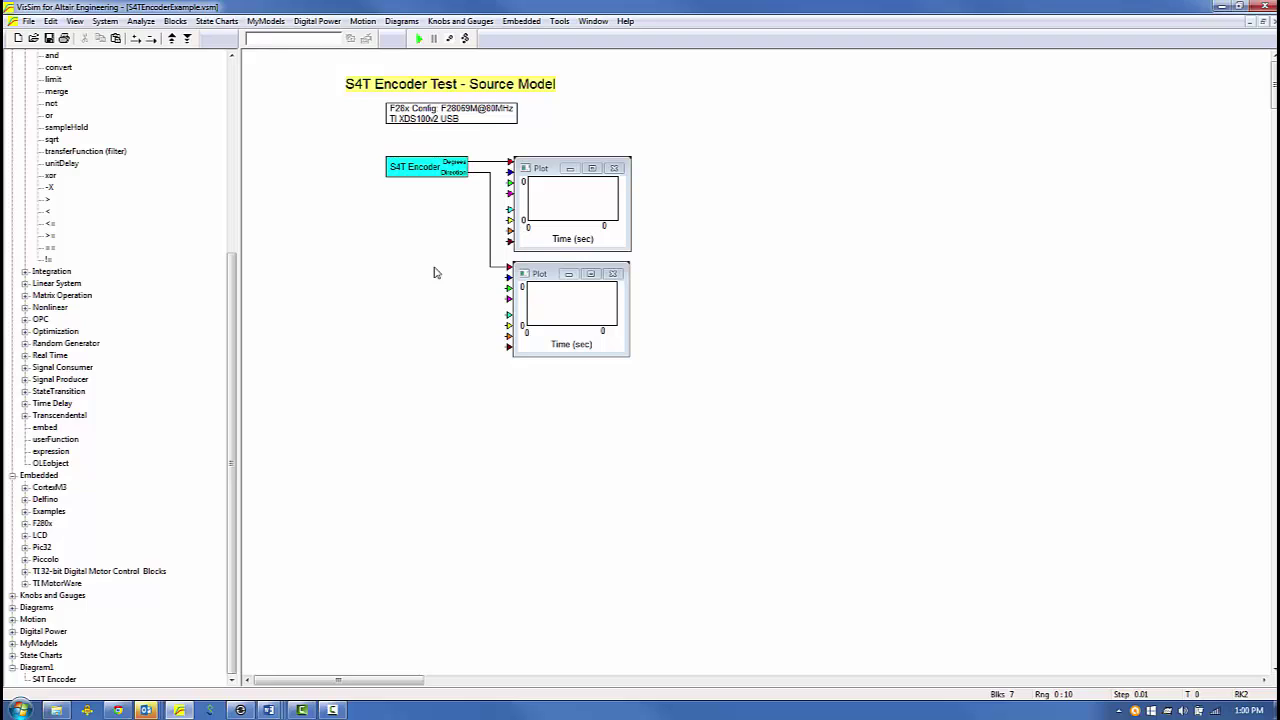
Step: Compile the S4T Encoder diagram for F280X with the VisSim Communication Interface included
left_click(410, 167)
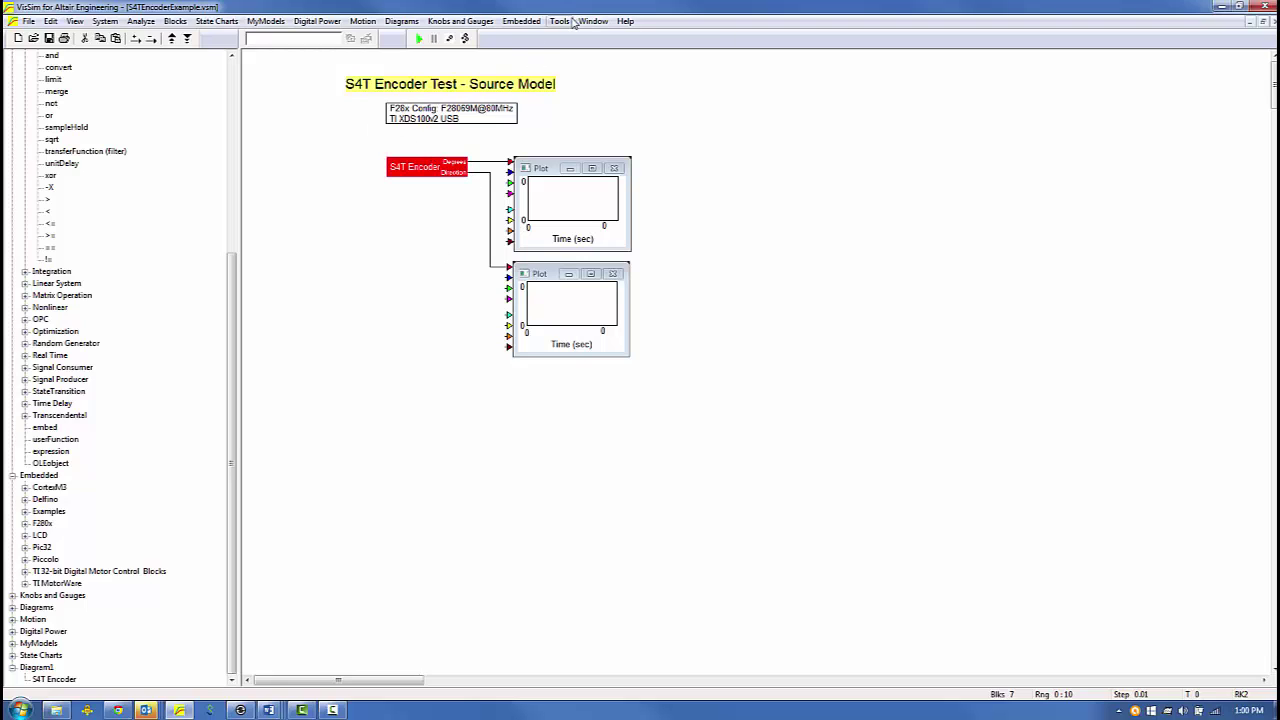
left_click(560, 21)
left_click(580, 37)
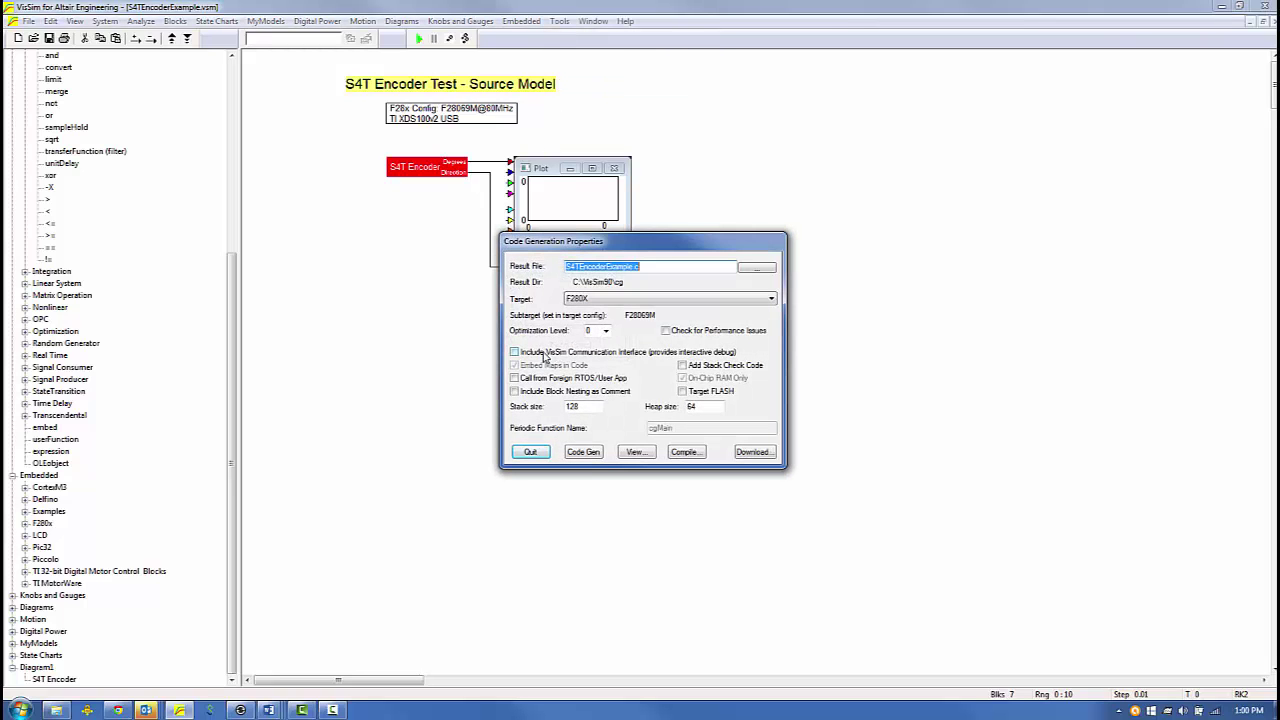
left_click(515, 352)
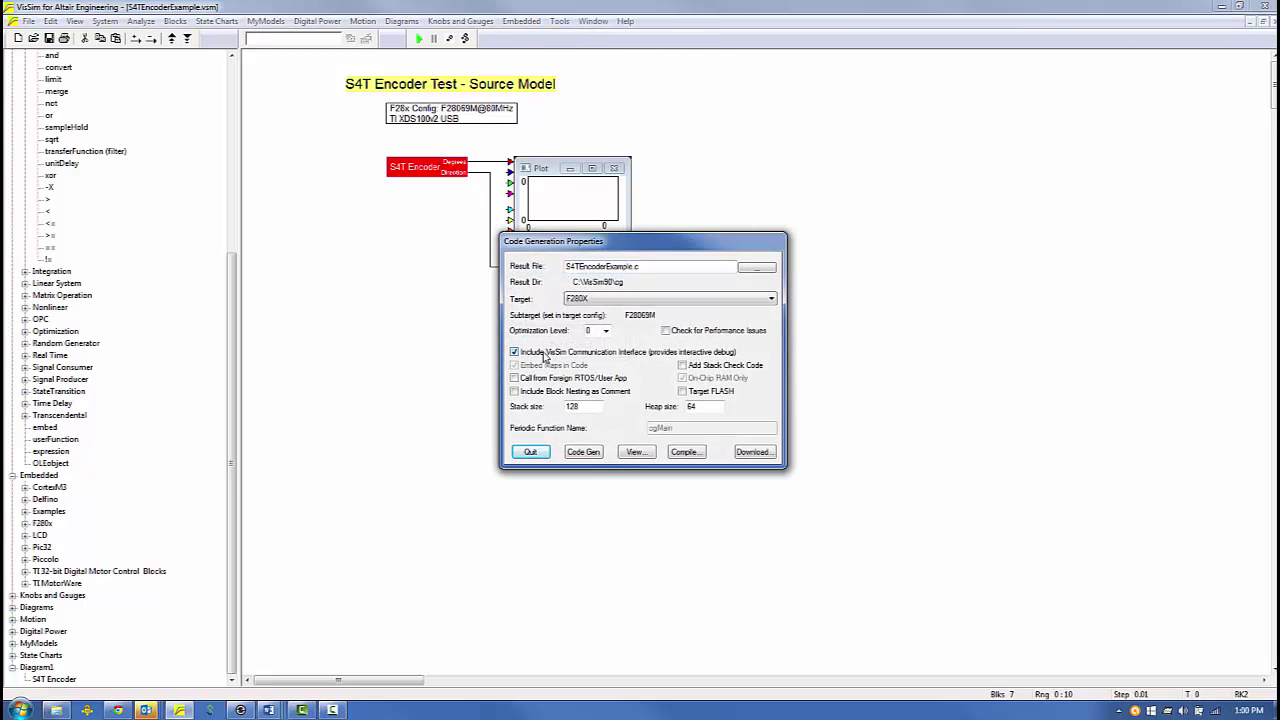
left_click(685, 452)
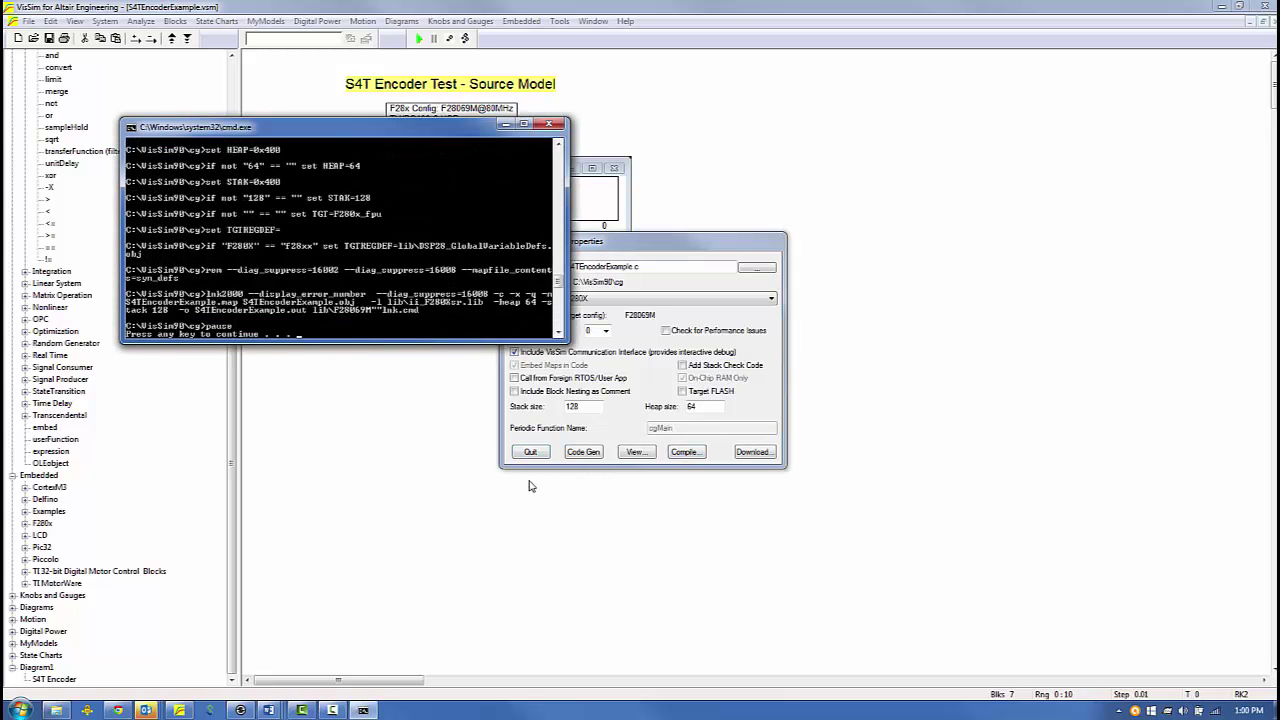
key("Return")
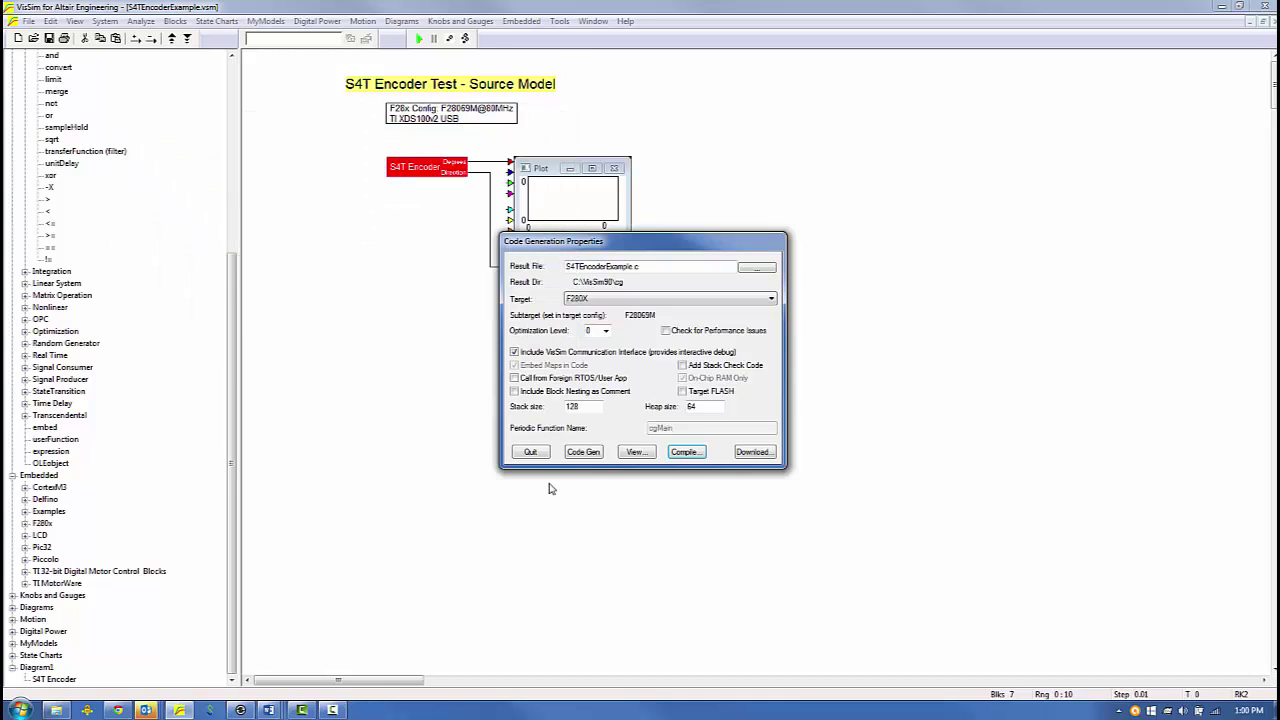
left_click(531, 453)
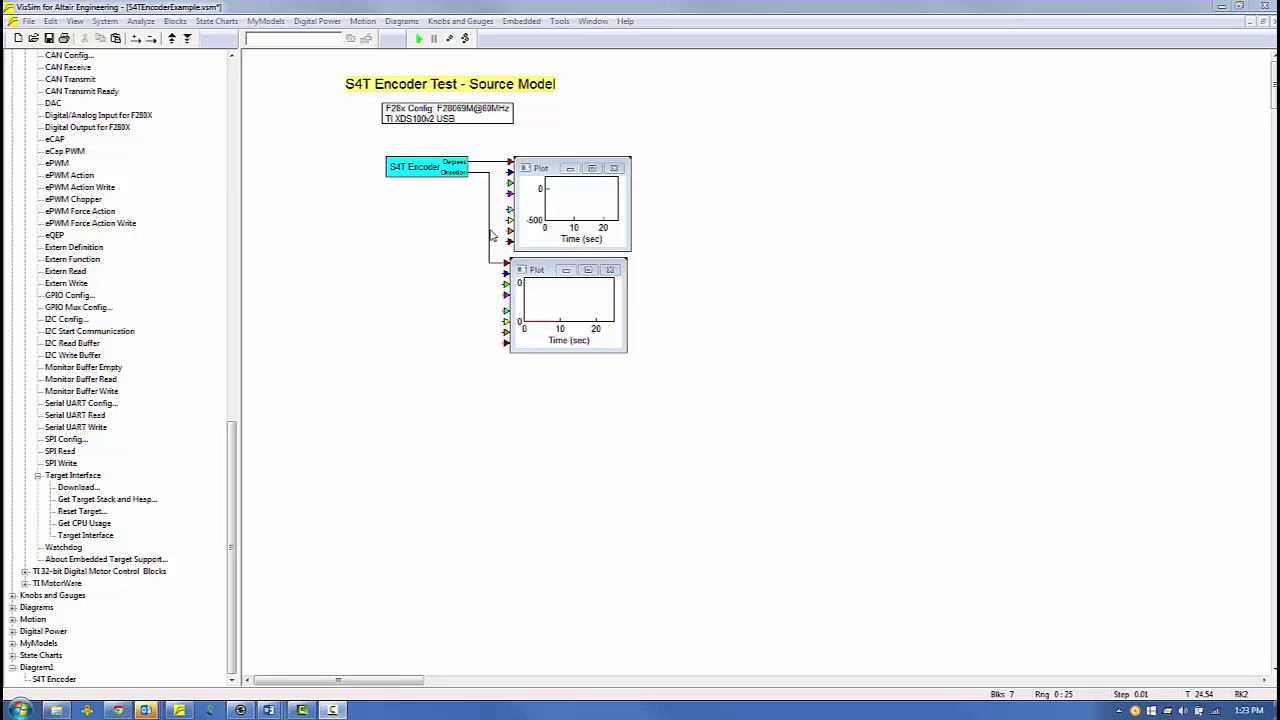
Step: Change the diagram title to 'S4T Encoder Test - Debug Model'
double_click(495, 84)
type("Debug")
left_click(701, 166)
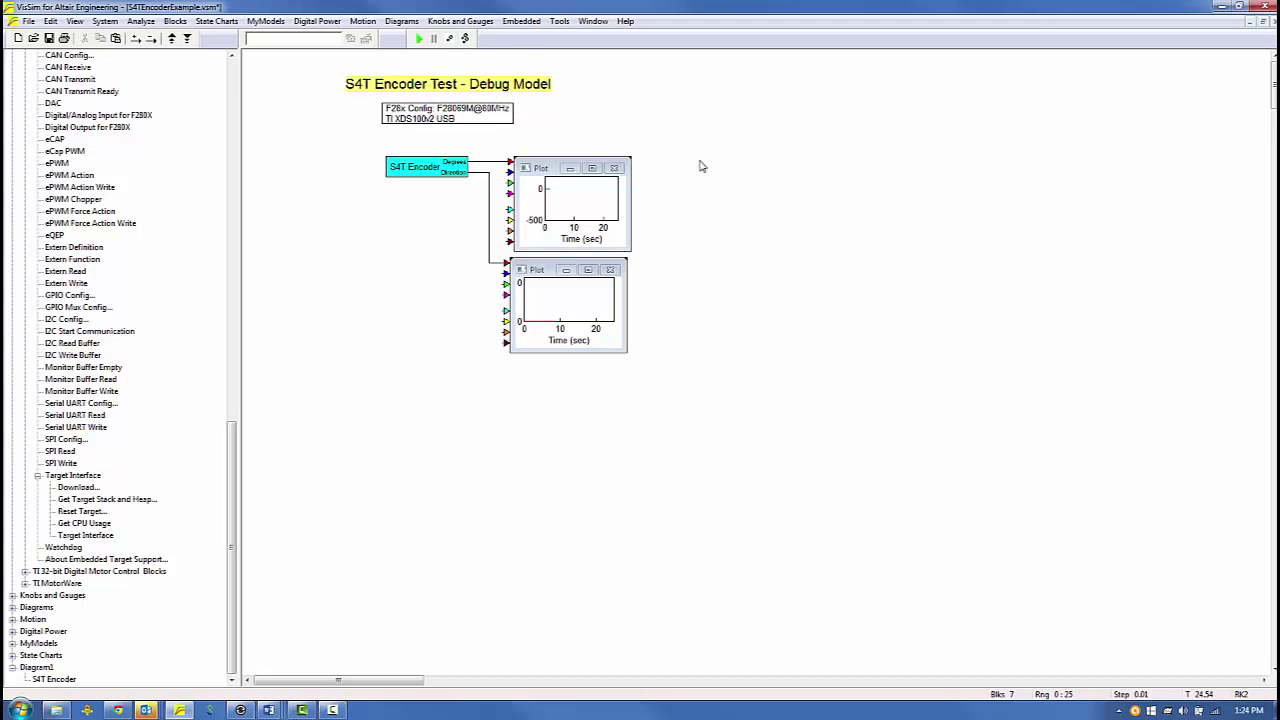
Step: Save the diagram as S4TEncoderExample-d.vsm, confirming the overwrite
left_click(28, 21)
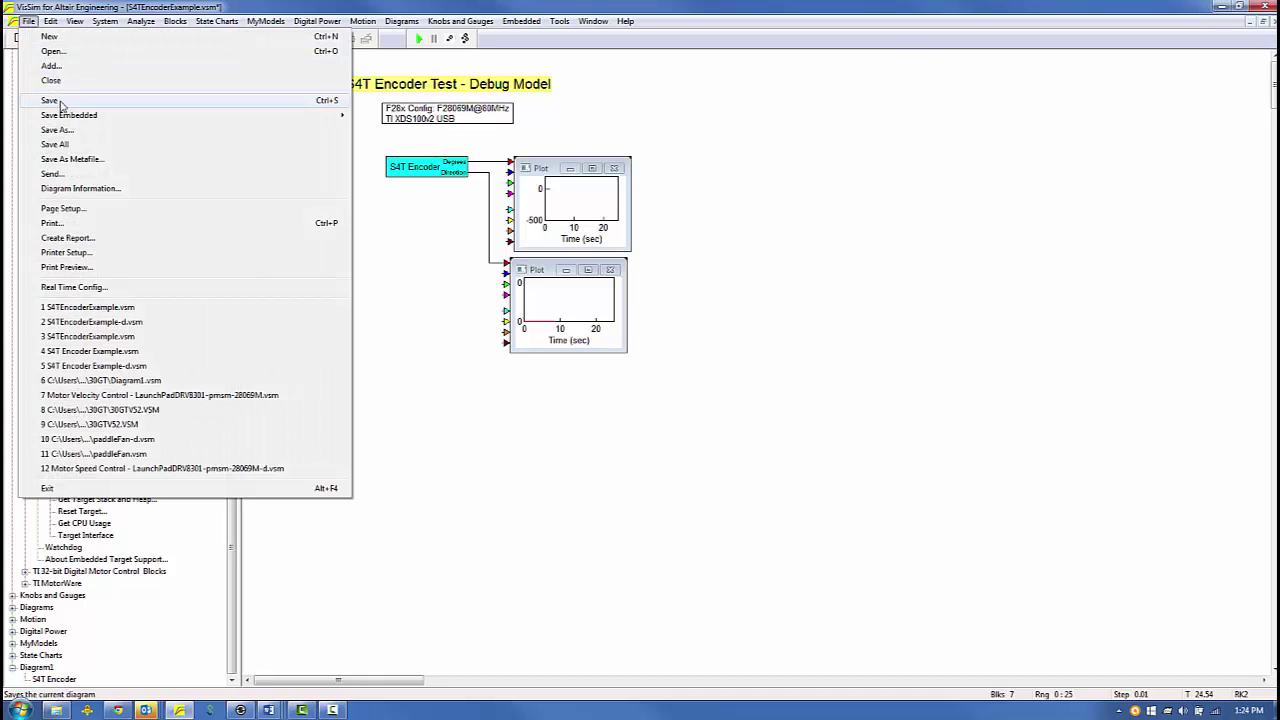
left_click(283, 264)
key("End")
key("BackSpace")
key("BackSpace")
key("BackSpace")
key("BackSpace")
type("-d")
left_click(525, 367)
key("y")
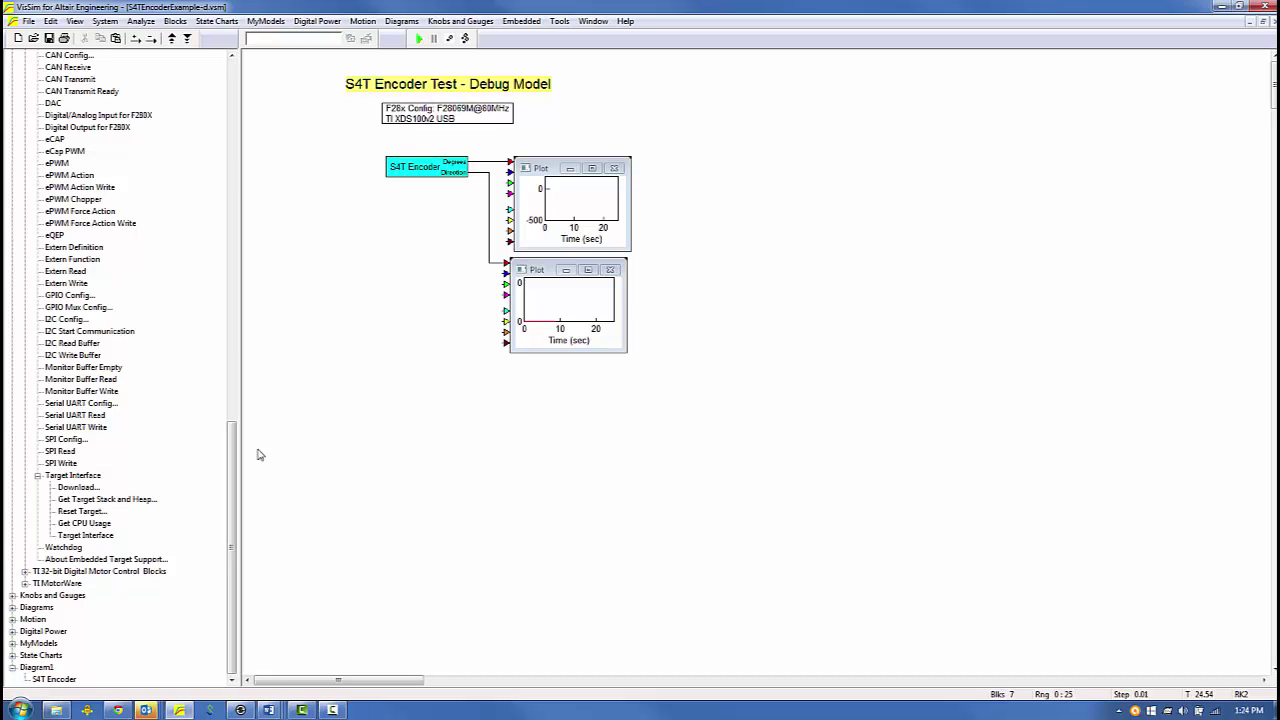
Step: Add a target interface block for S4TEncoderExample.out and move it up and left
left_click_drag(86, 536, 370, 224)
double_click(442, 234)
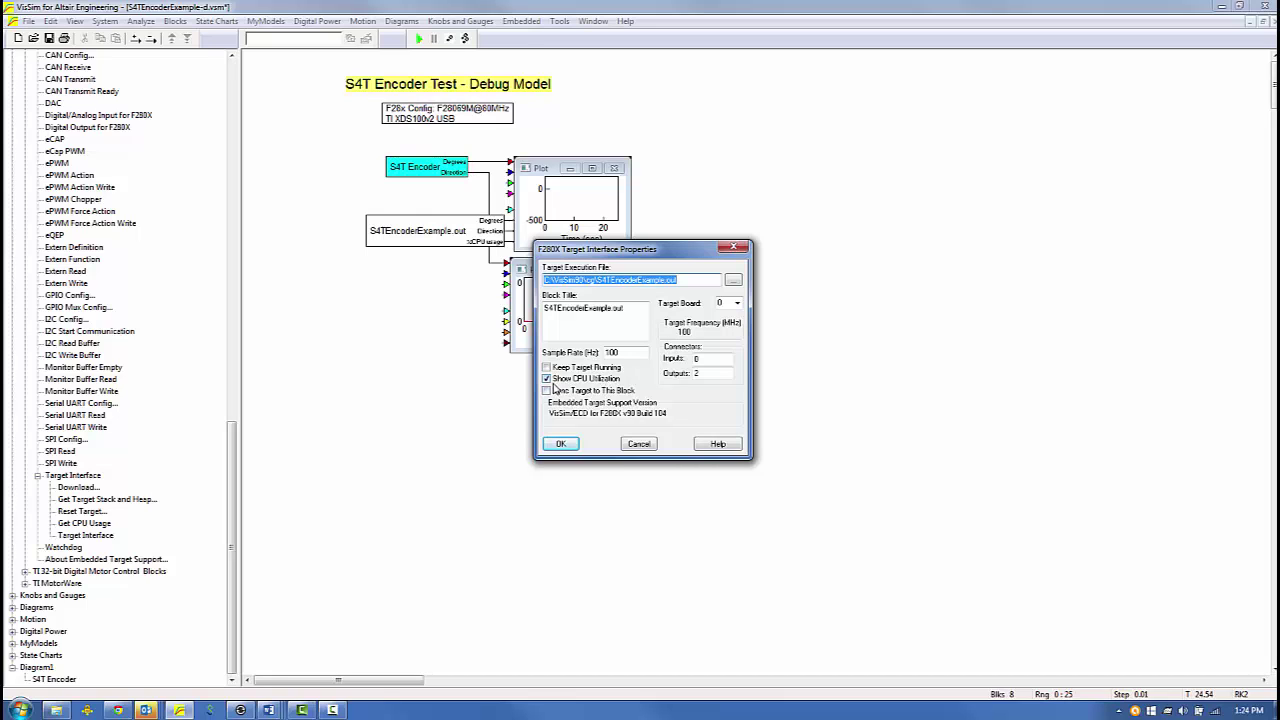
left_click(564, 444)
left_click_drag(470, 241, 418, 225)
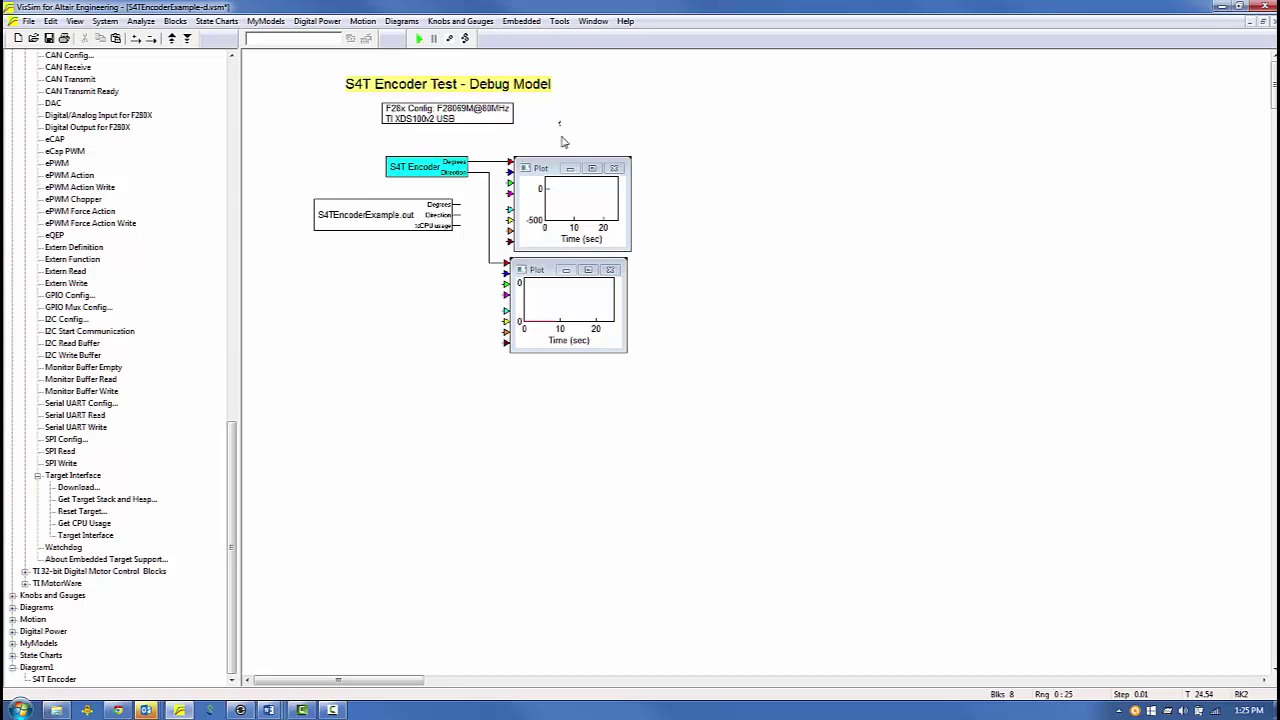
Step: Disconnect both plot blocks from the S4T Encoder block
left_click_drag(565, 190, 572, 326)
right_click(560, 318)
left_click(610, 484)
Step: Keep System Properties at real-time run, end time 25 s, time step 0.01 s
left_click(105, 21)
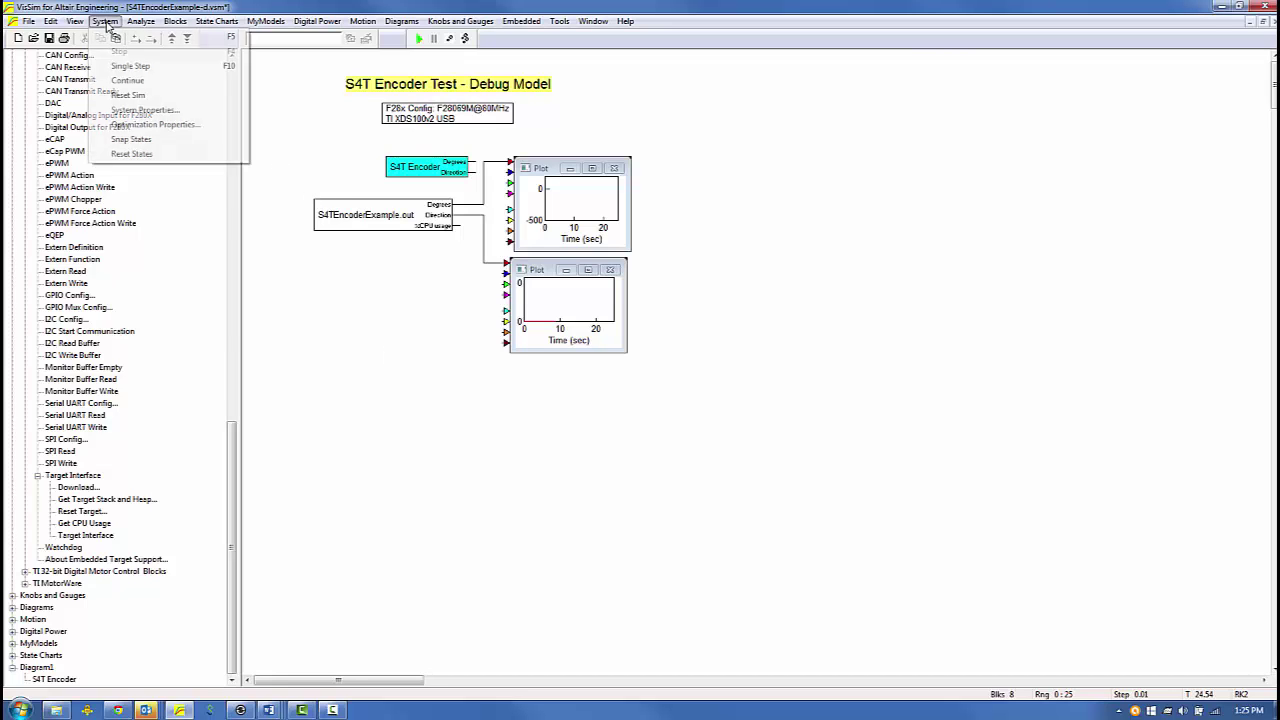
left_click(147, 110)
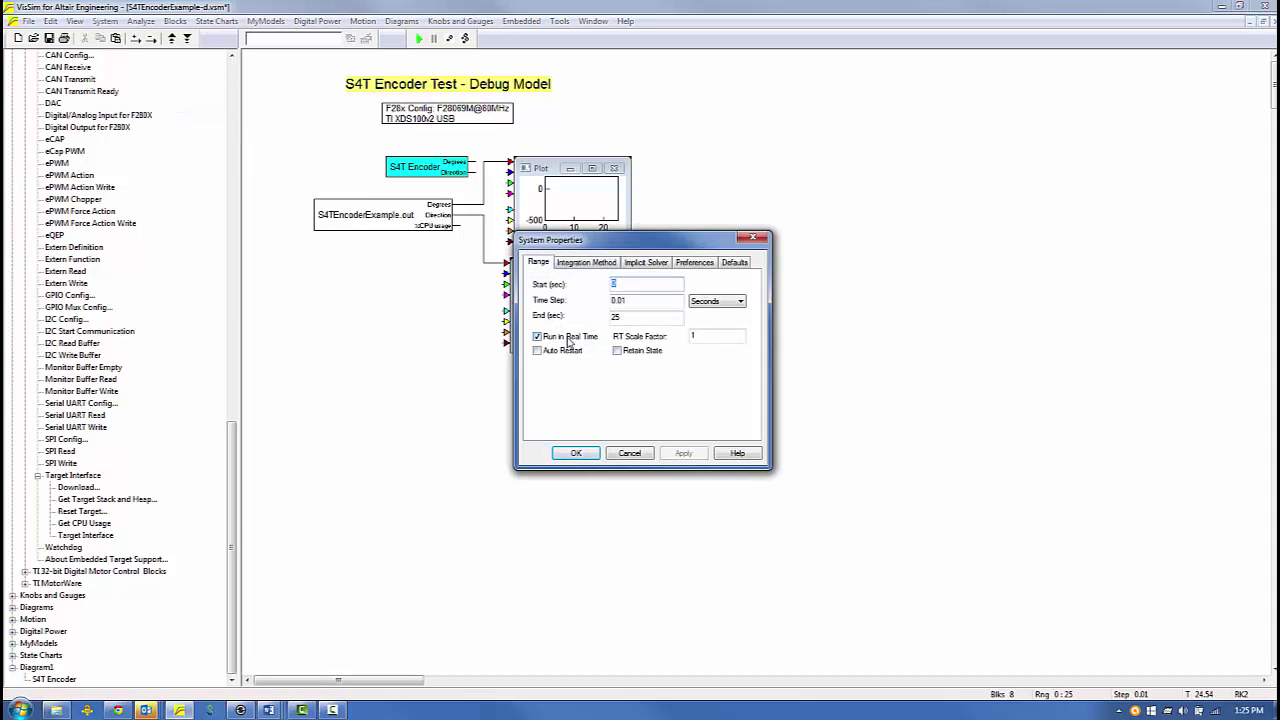
left_click(575, 453)
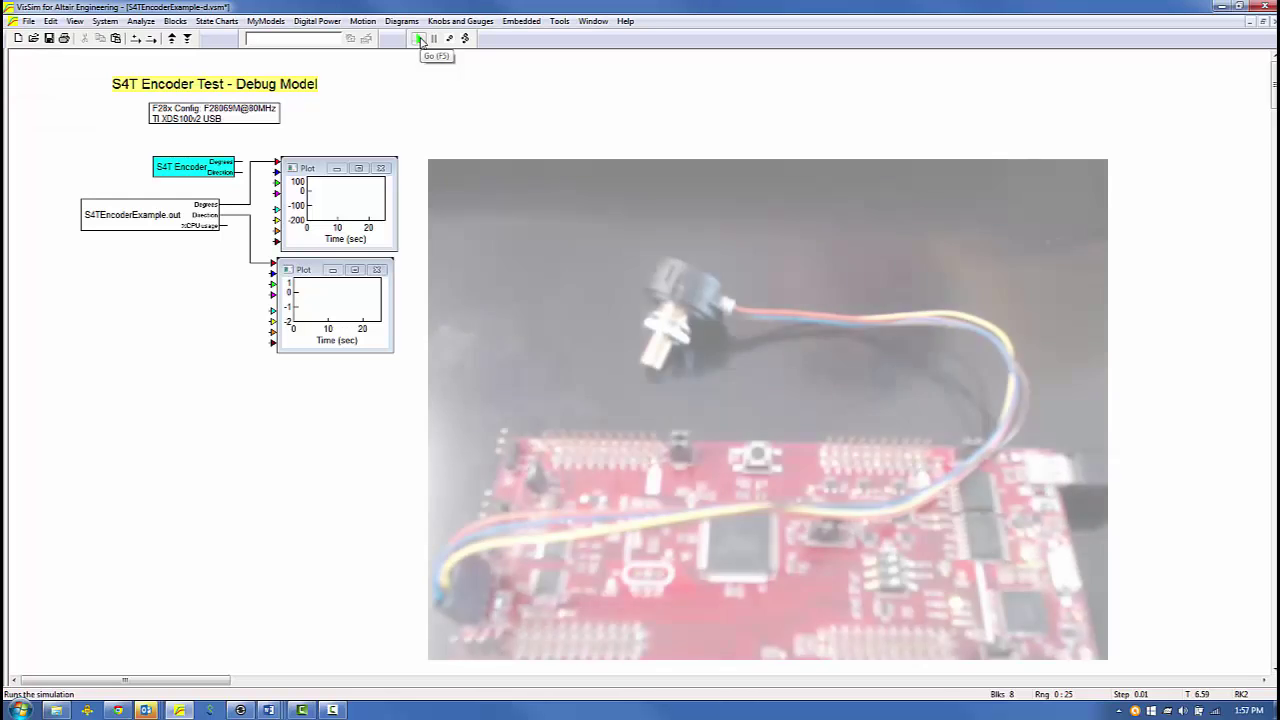
Step: Run the model on the F280X board, then restart the run to trace encoder data
left_click(421, 40)
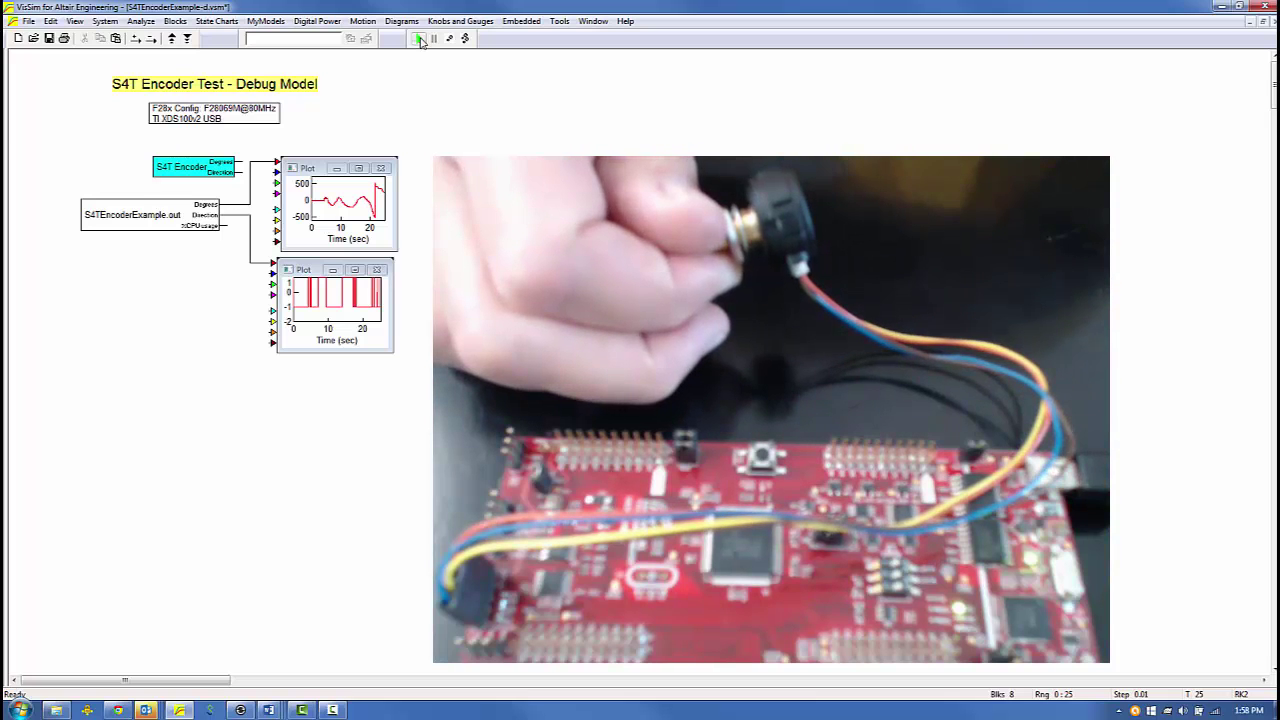
left_click(421, 39)
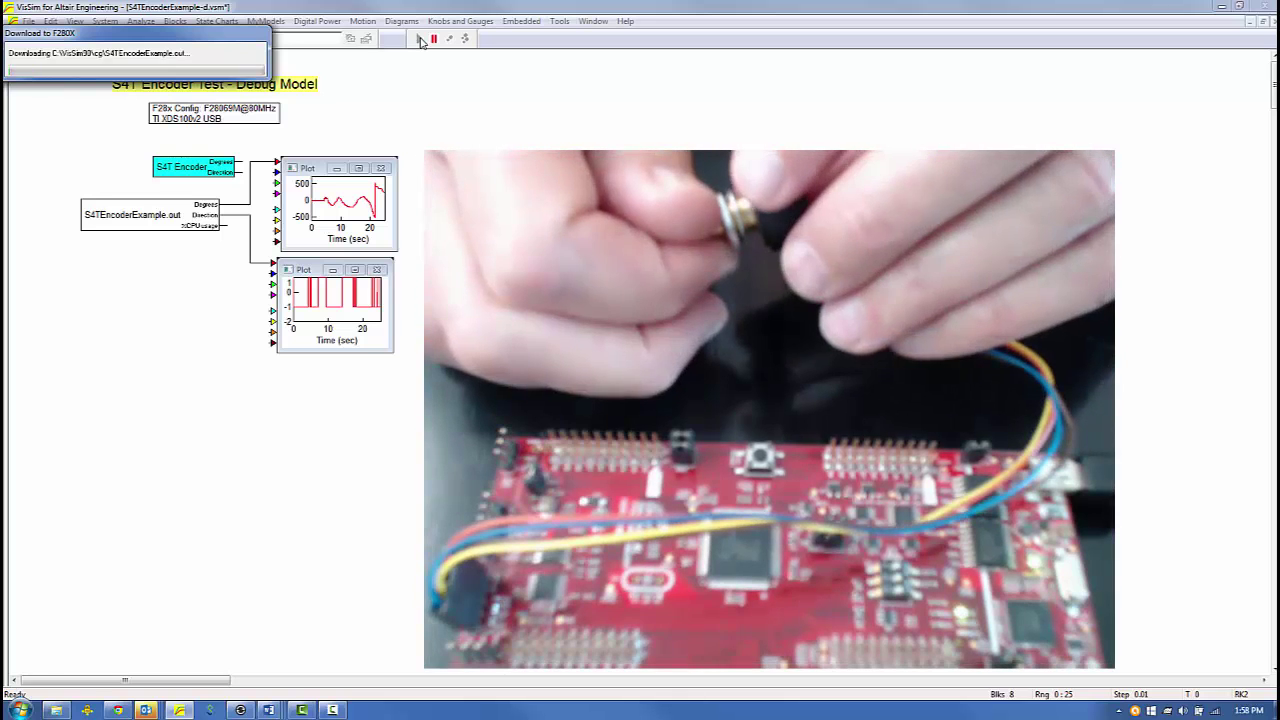